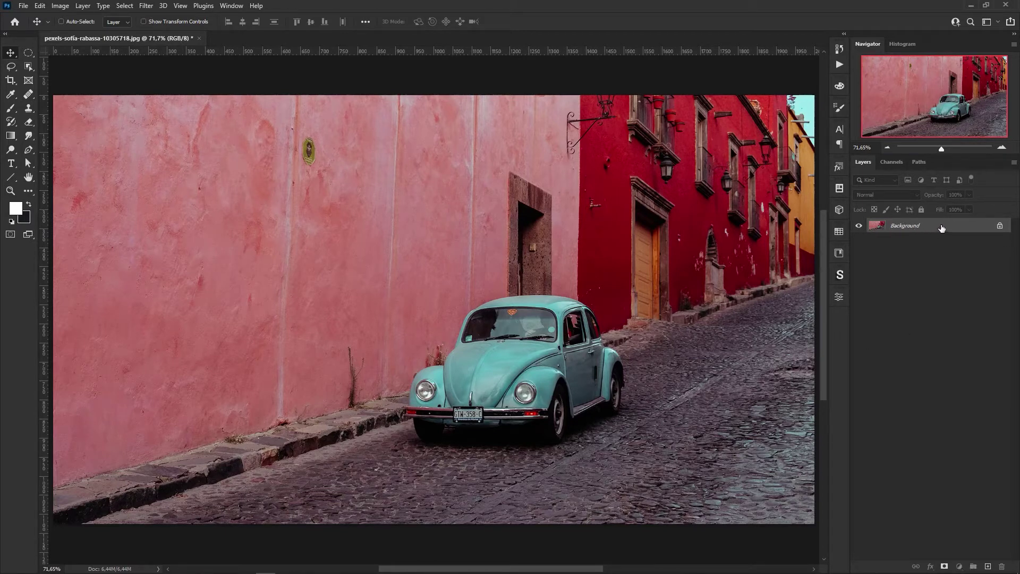
Duplicate the Background layer with the Multiply blend mode and compare the image with and without the copy.
key("ctrl")
key("ctrl+j")
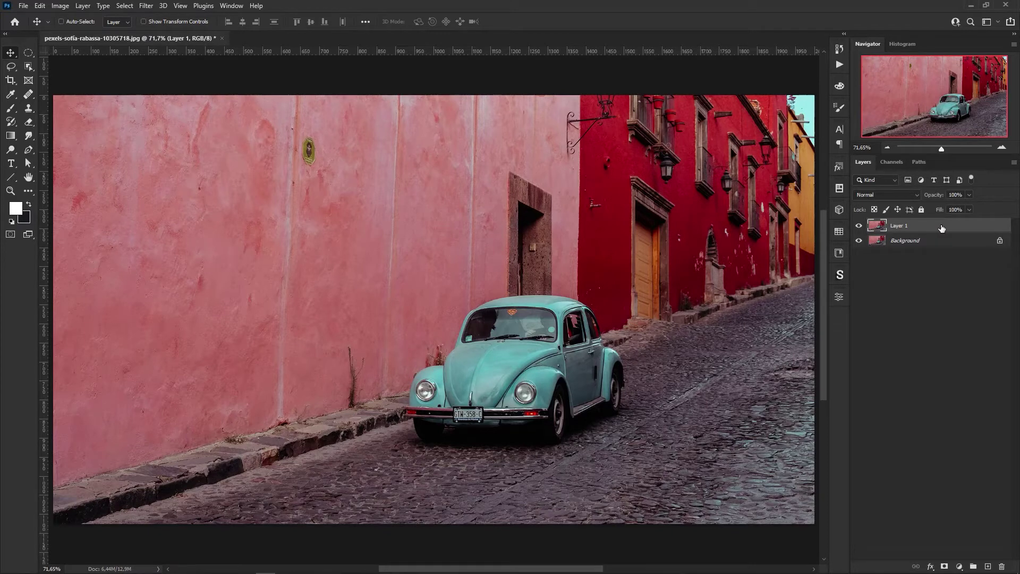
left_click(914, 196)
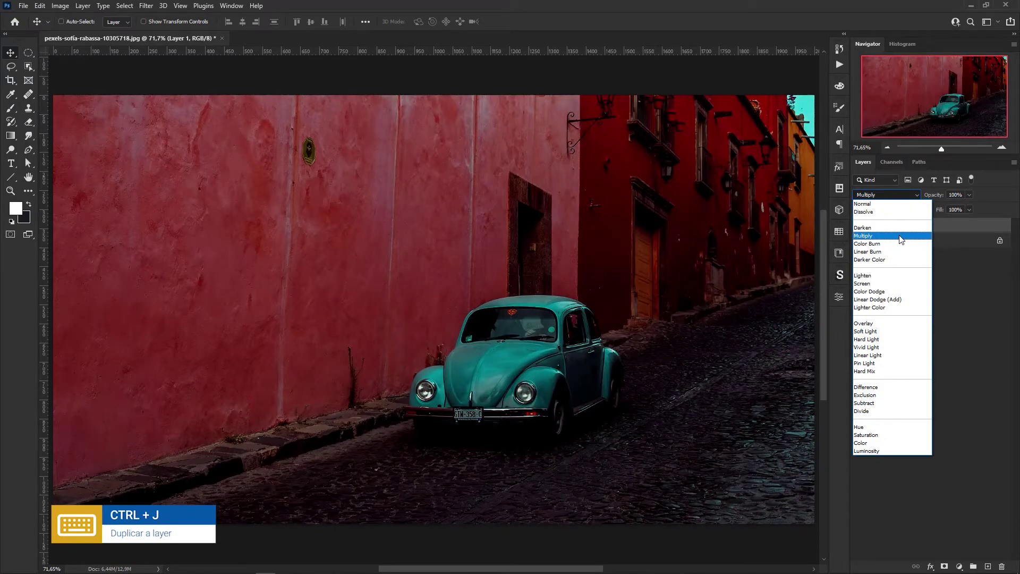
left_click(900, 237)
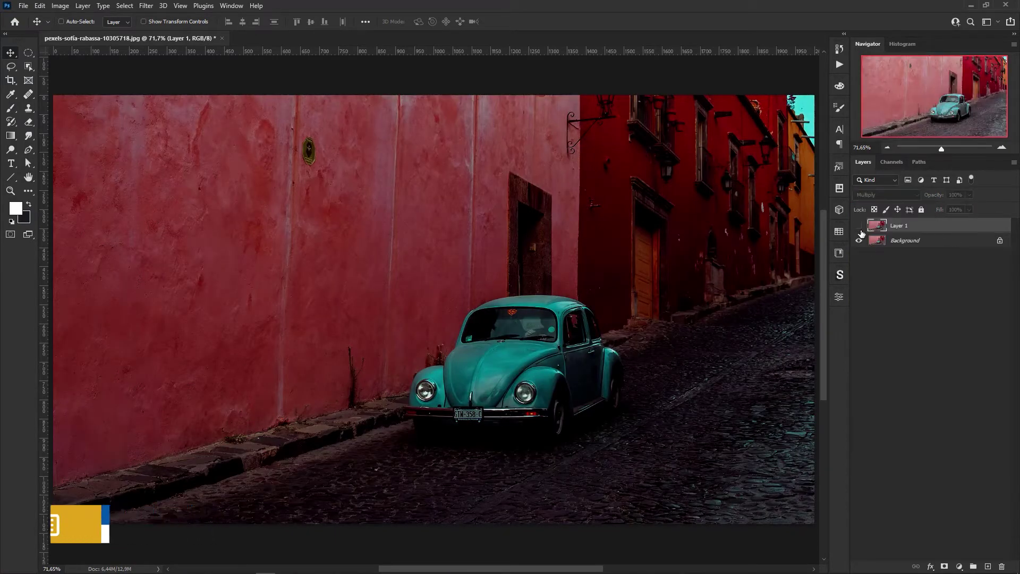
left_click(859, 227)
left_click(859, 227)
left_click(860, 228)
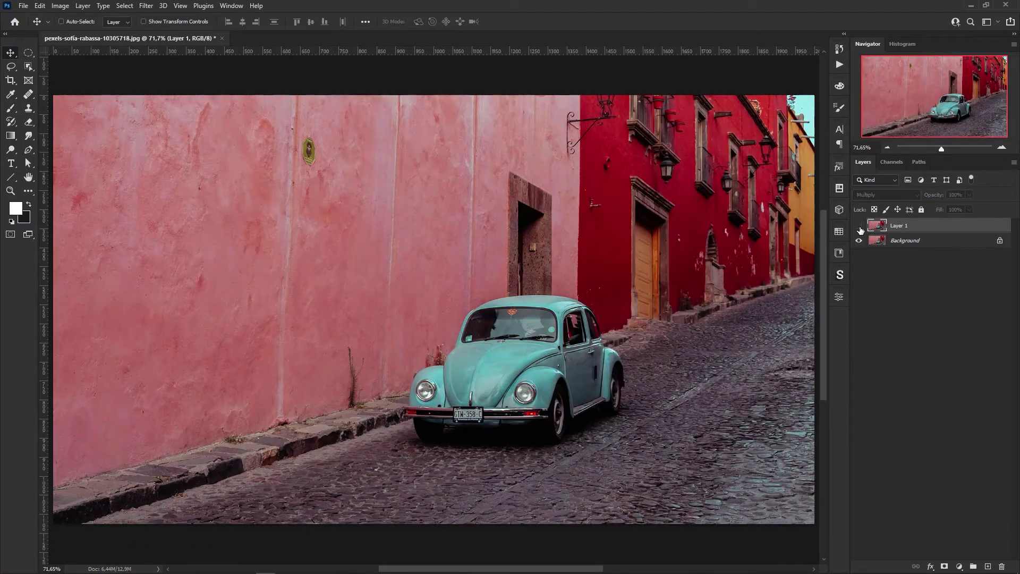
left_click(859, 226)
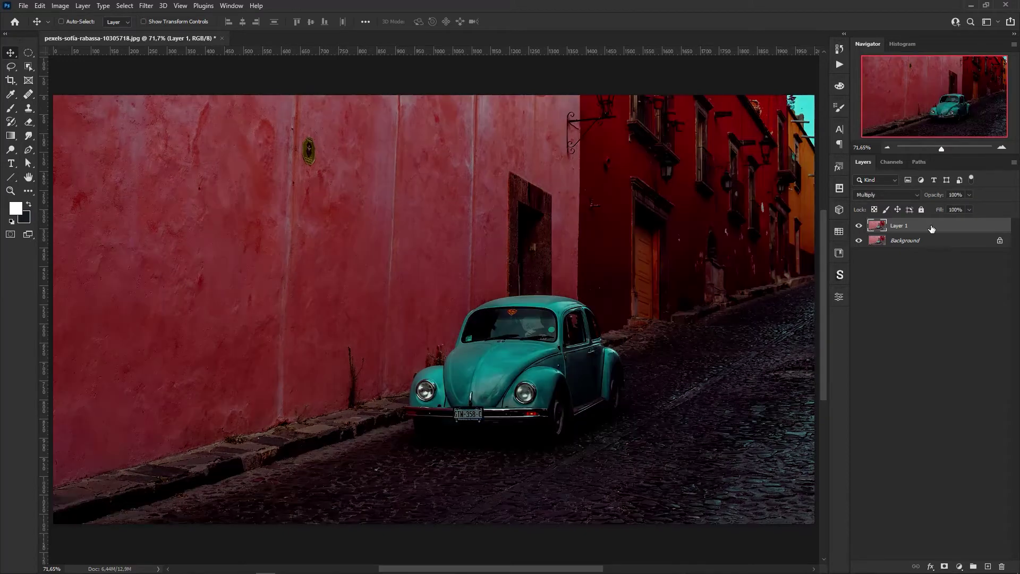
Set Layer 1's blend mode to Screen and compare the image with and without the layer.
left_click(916, 196)
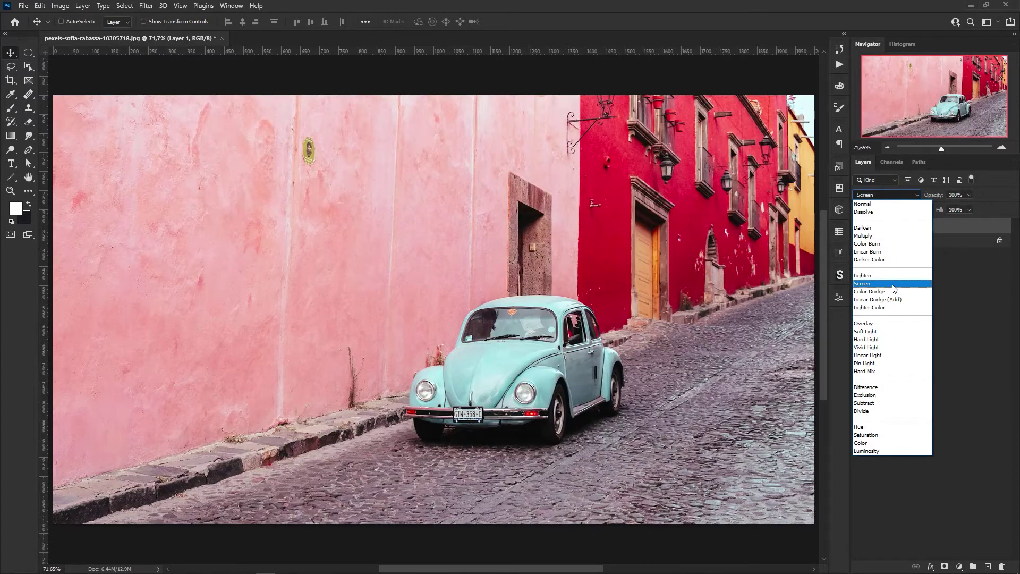
left_click(903, 285)
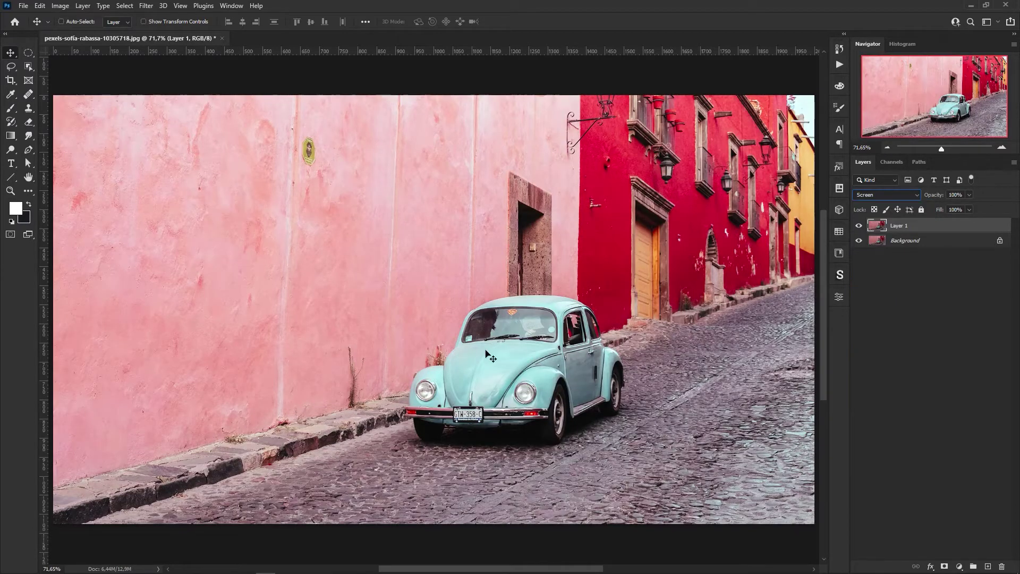
left_click(858, 226)
left_click(858, 226)
Compare the Soft Light blend mode on Layer 1 with the original image and delete the layer.
left_click(917, 195)
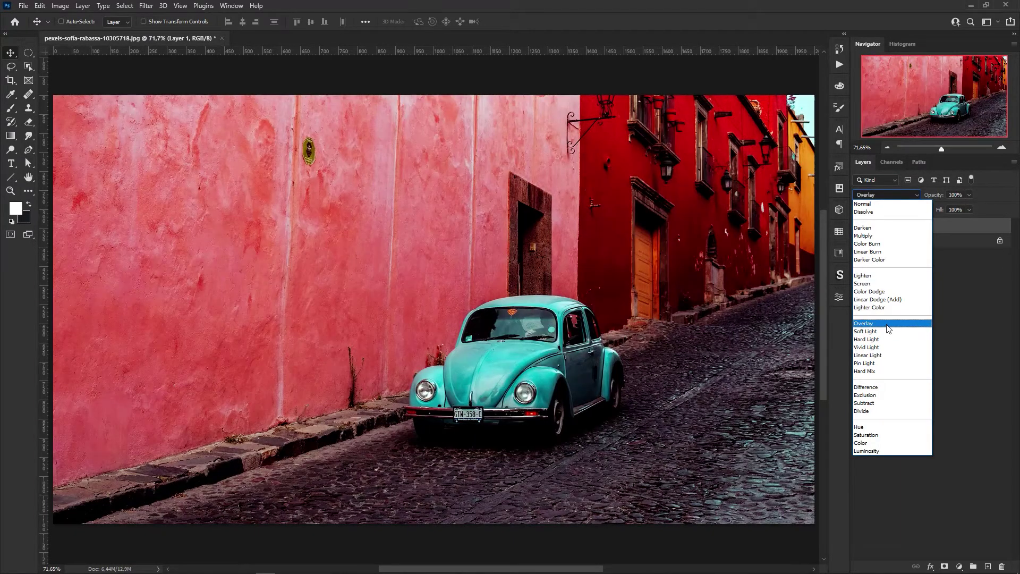
left_click(885, 332)
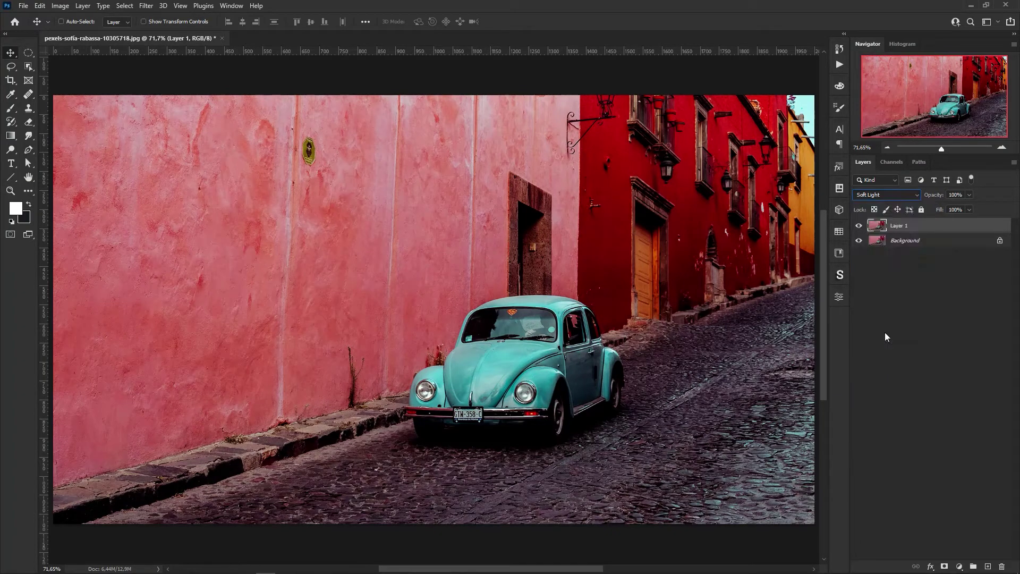
left_click(859, 226)
left_click(860, 227)
left_click(859, 226)
key("Delete")
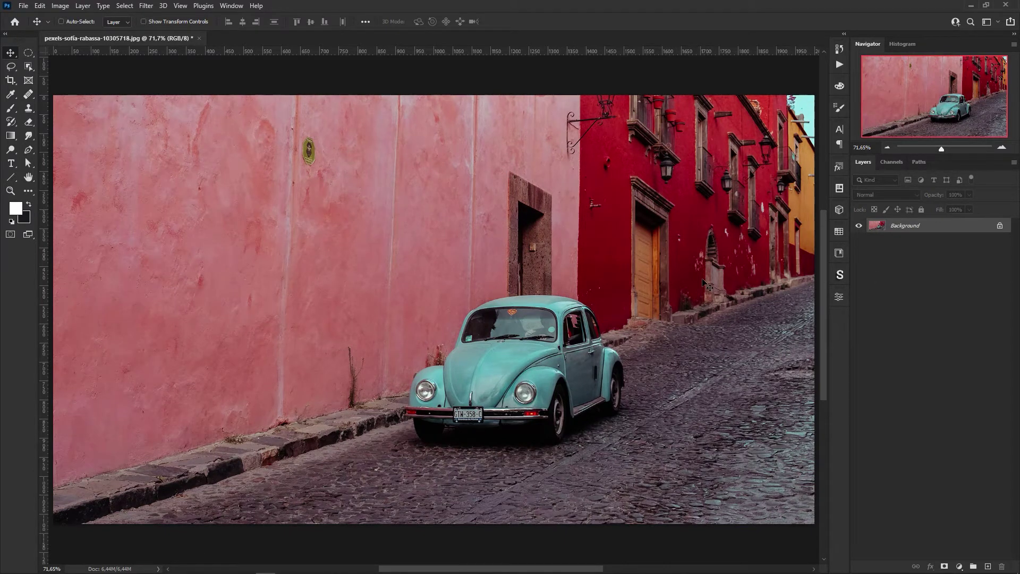
Duplicate the Background layer and delete the copy.
key("ctrl+j")
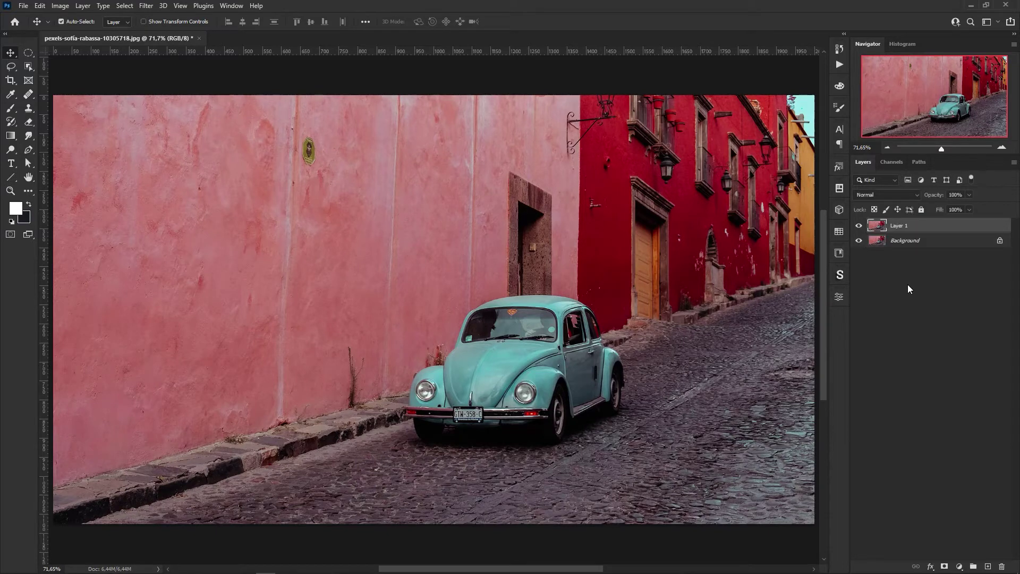
left_click(875, 263)
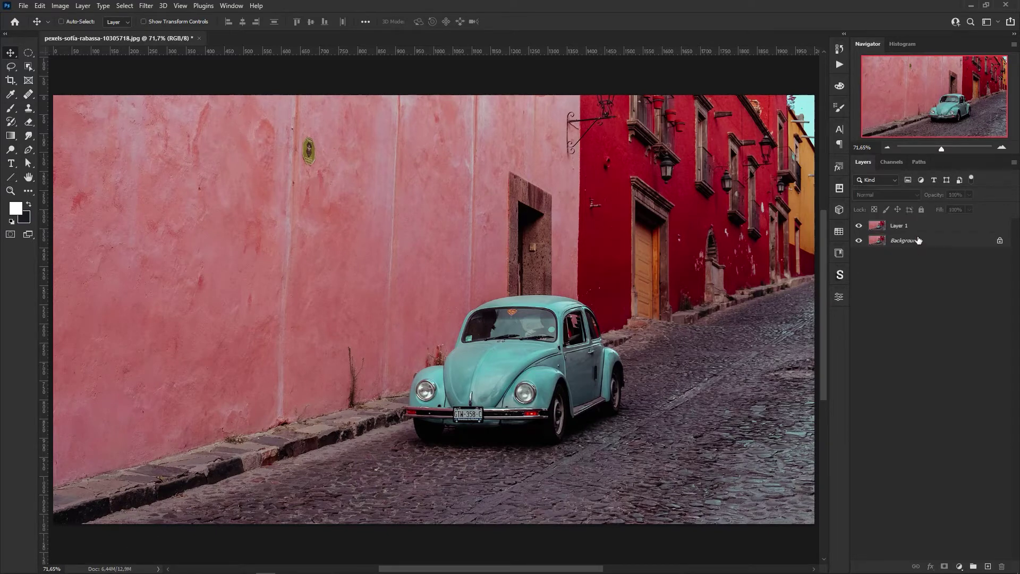
left_click(922, 226)
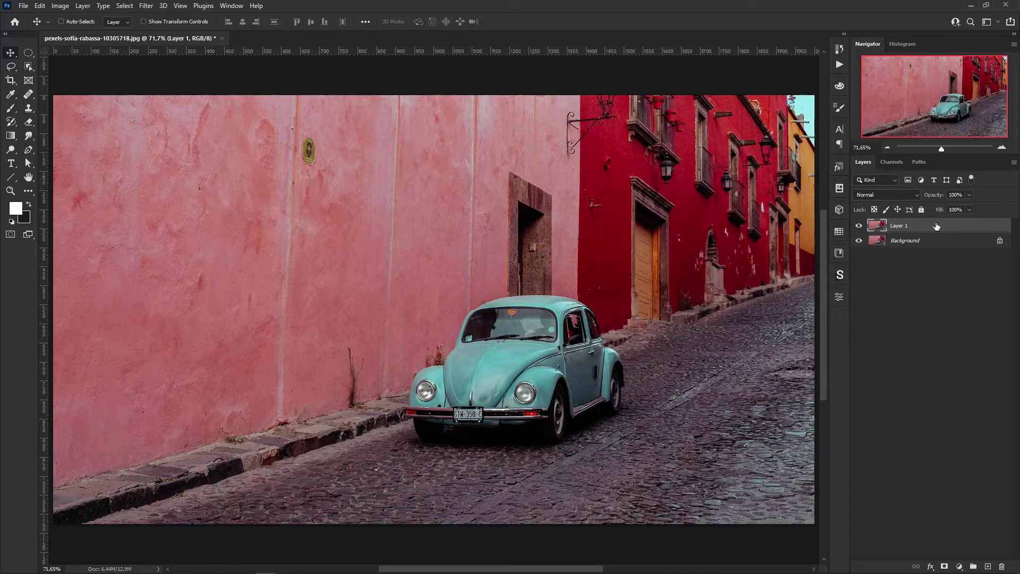
key("Delete")
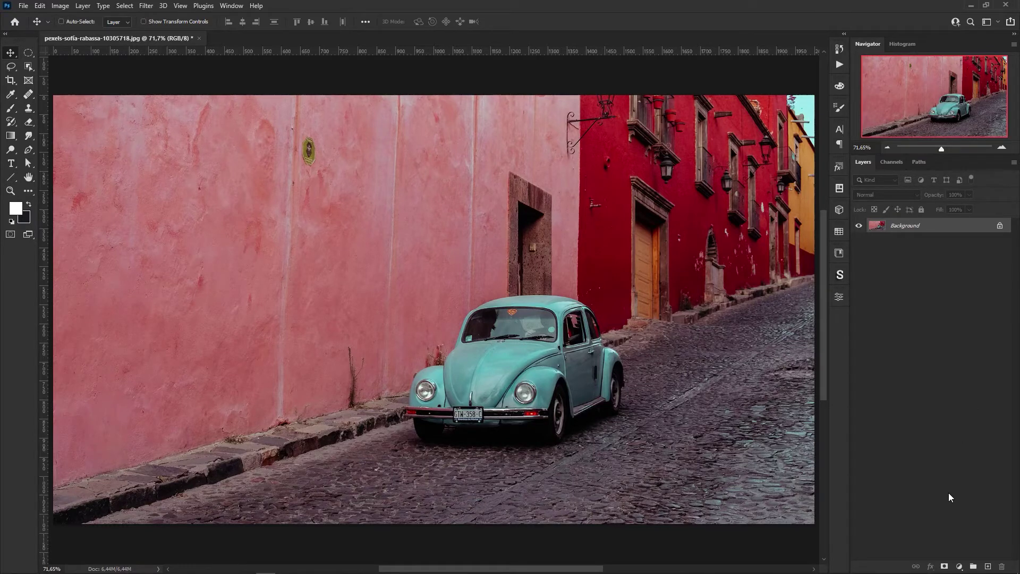
Add a Brightness/Contrast adjustment layer above the Background layer, leaving its settings at their defaults.
left_click(959, 565)
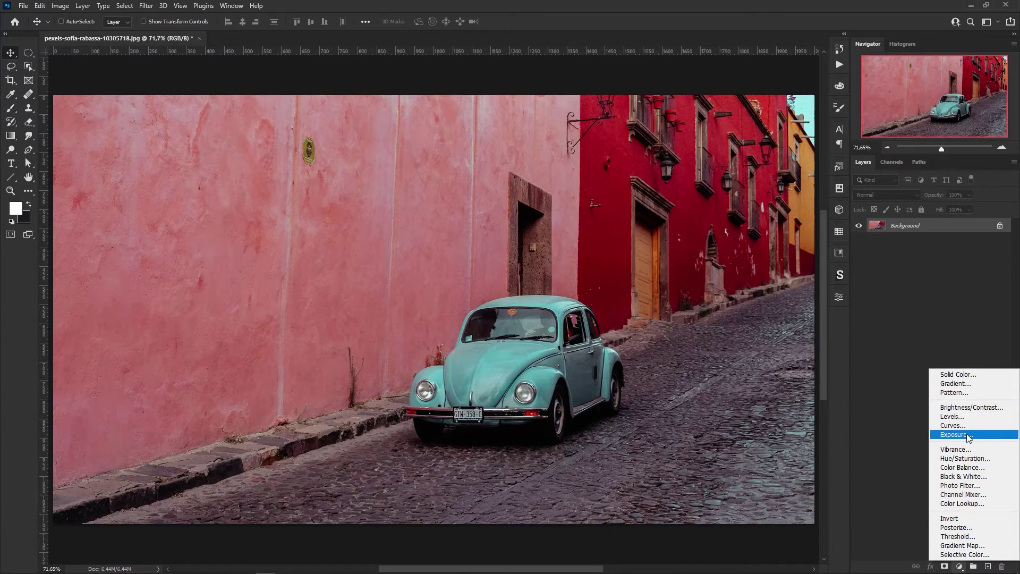
left_click(973, 408)
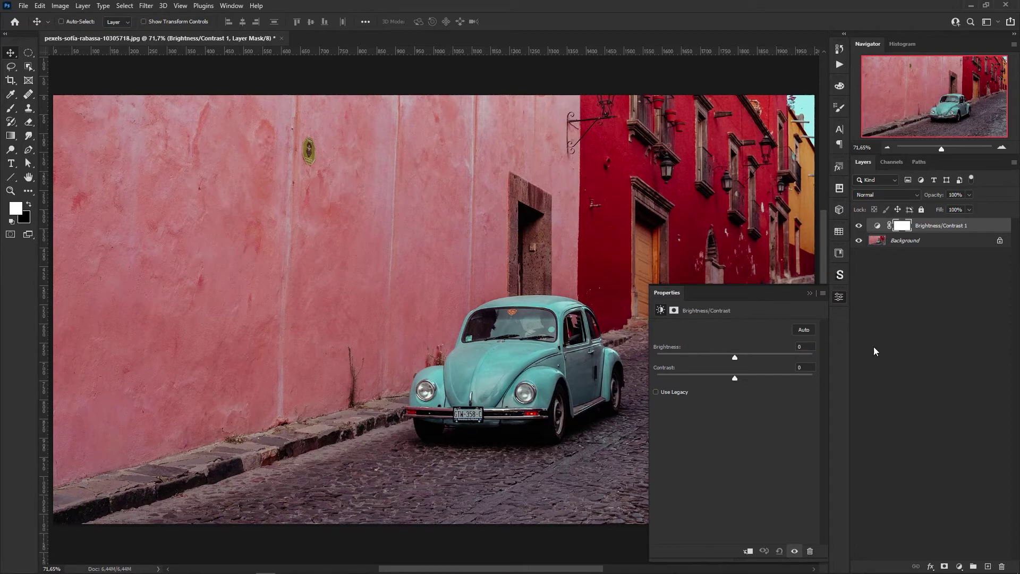
left_click(810, 294)
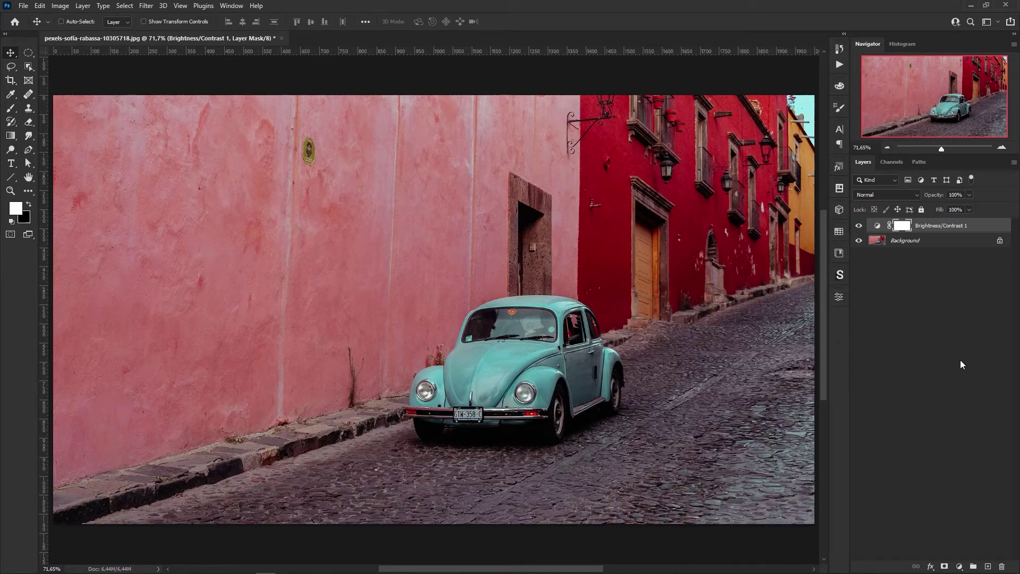
Try a Black & White adjustment layer with the Default preset on the photo and delete it.
left_click(960, 566)
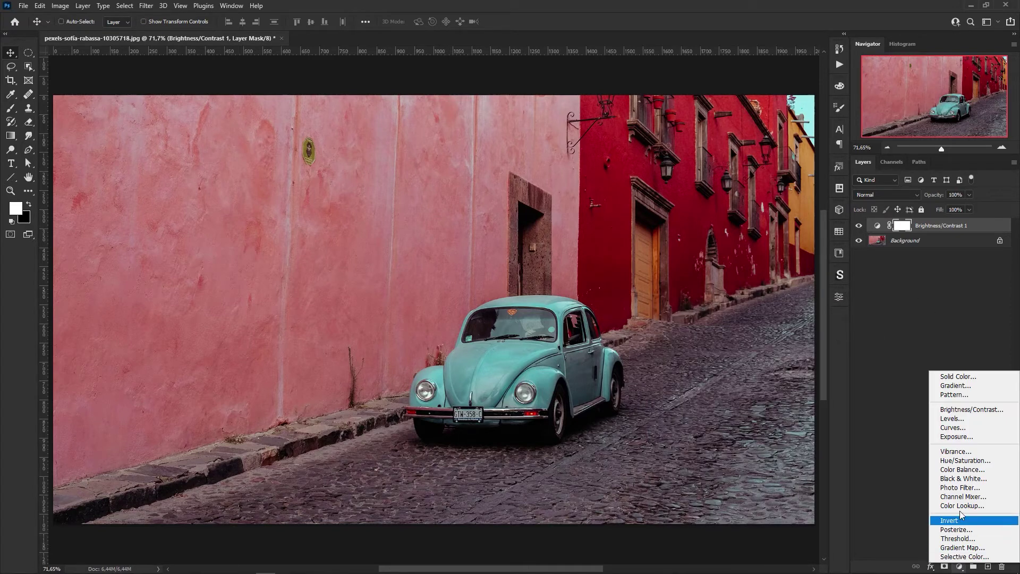
left_click(971, 479)
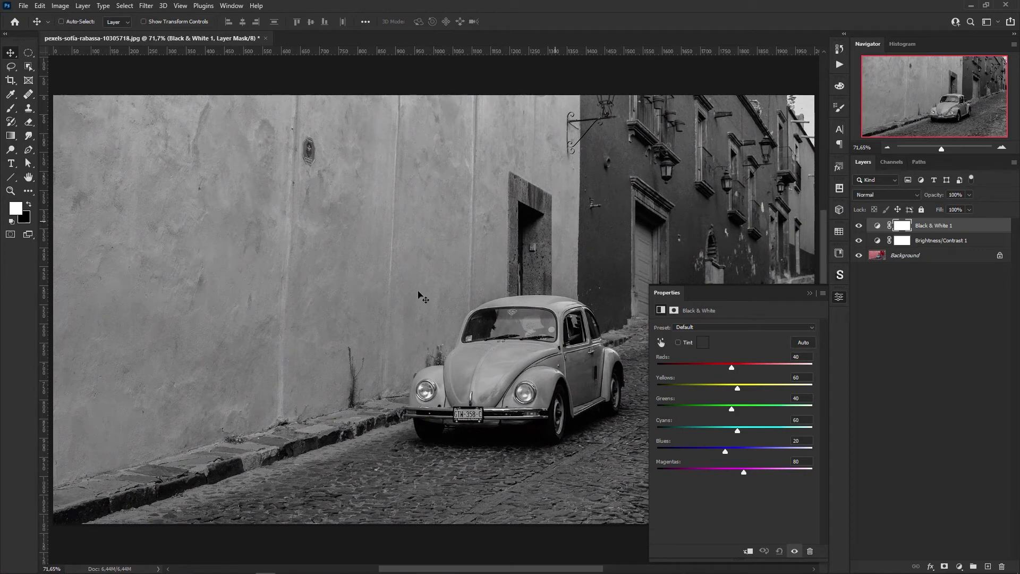
left_click(810, 293)
key("Delete")
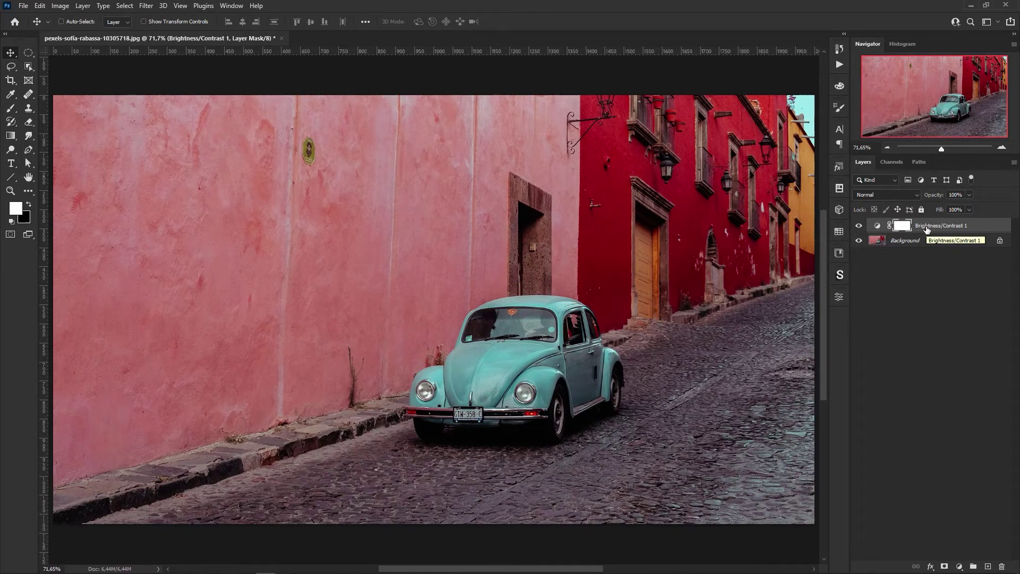
Try the Multiply blend mode on the Brightness/Contrast adjustment layer.
left_click(958, 568)
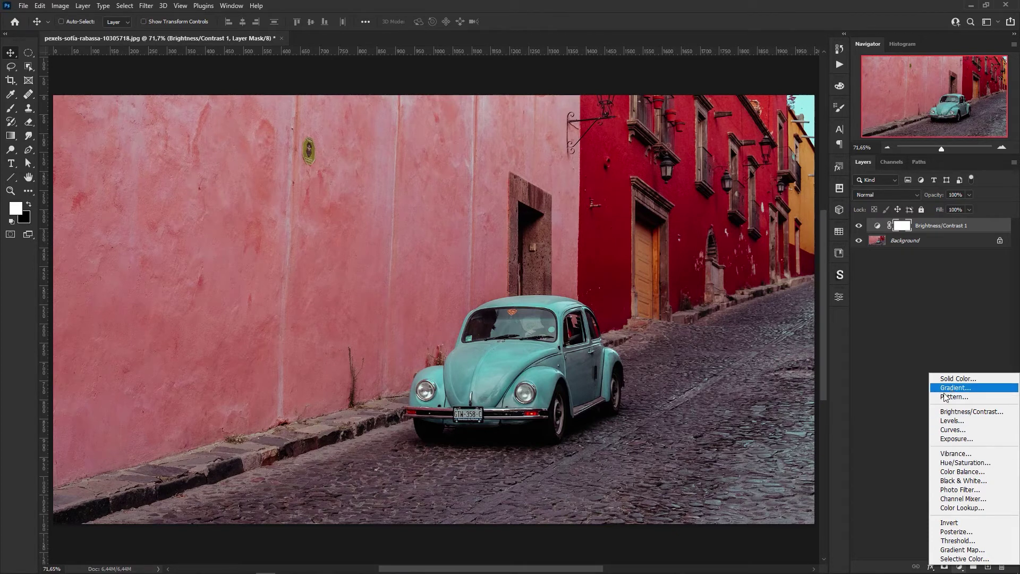
left_click(925, 291)
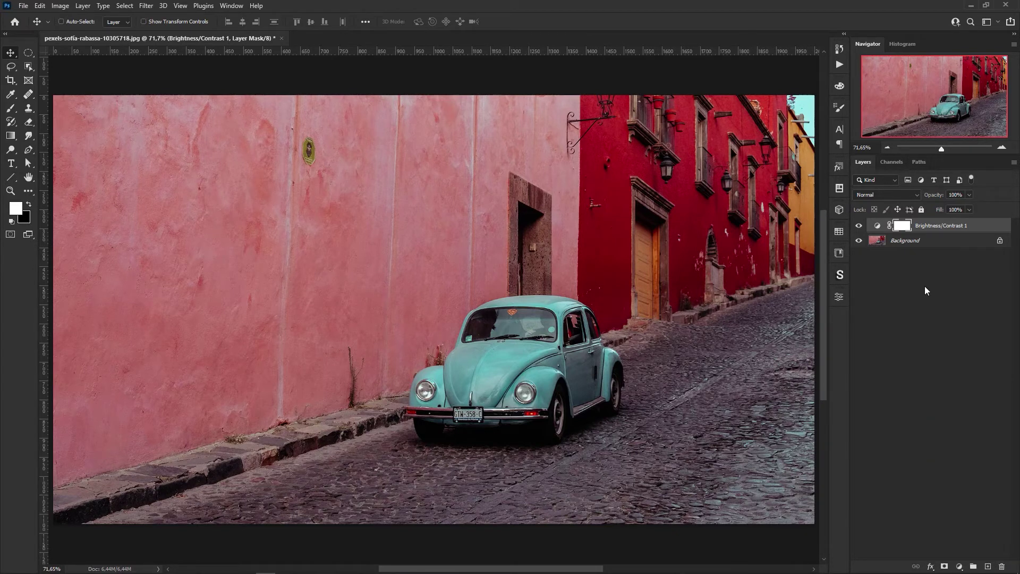
left_click(982, 230)
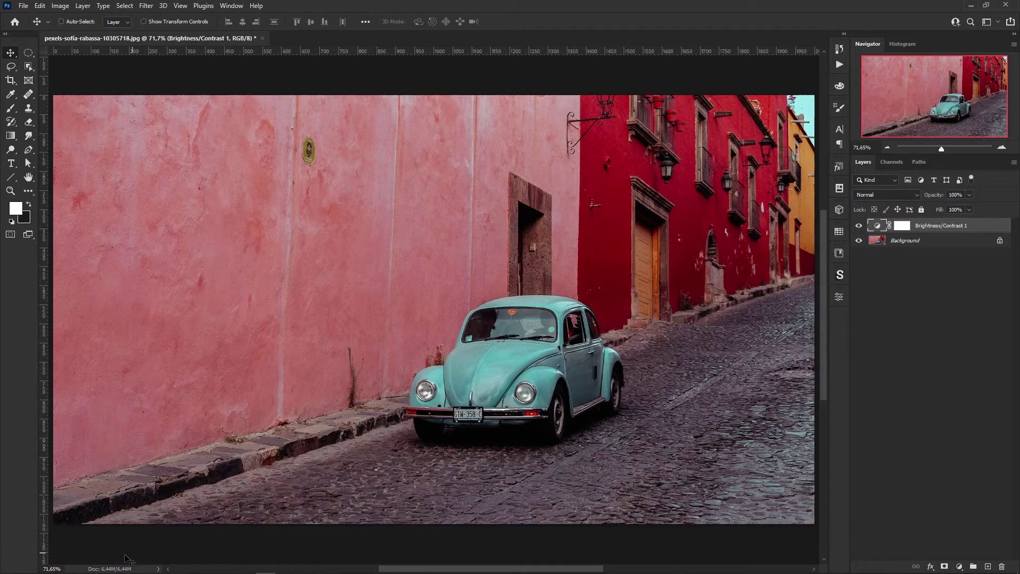
left_click(919, 195)
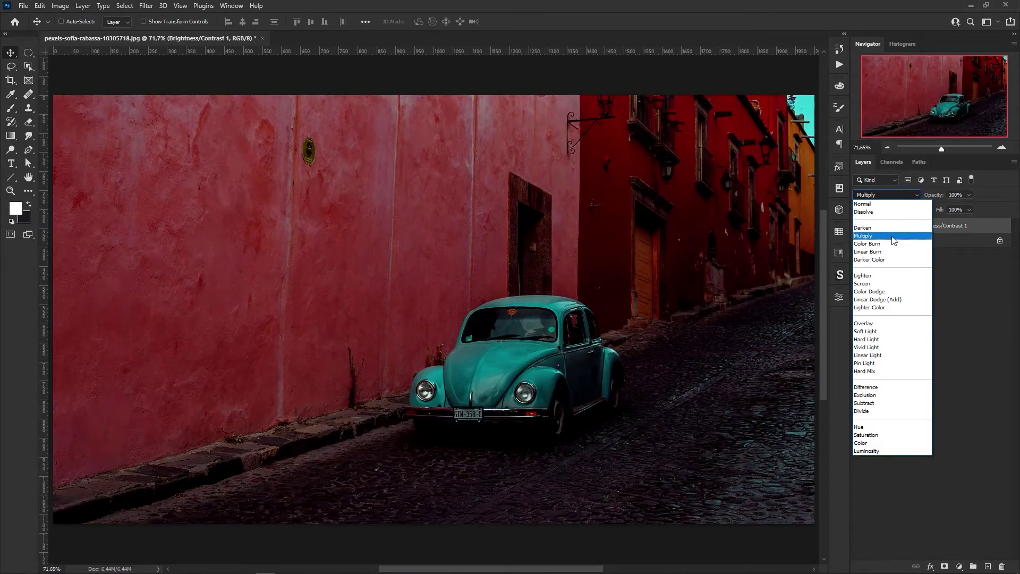
left_click(890, 236)
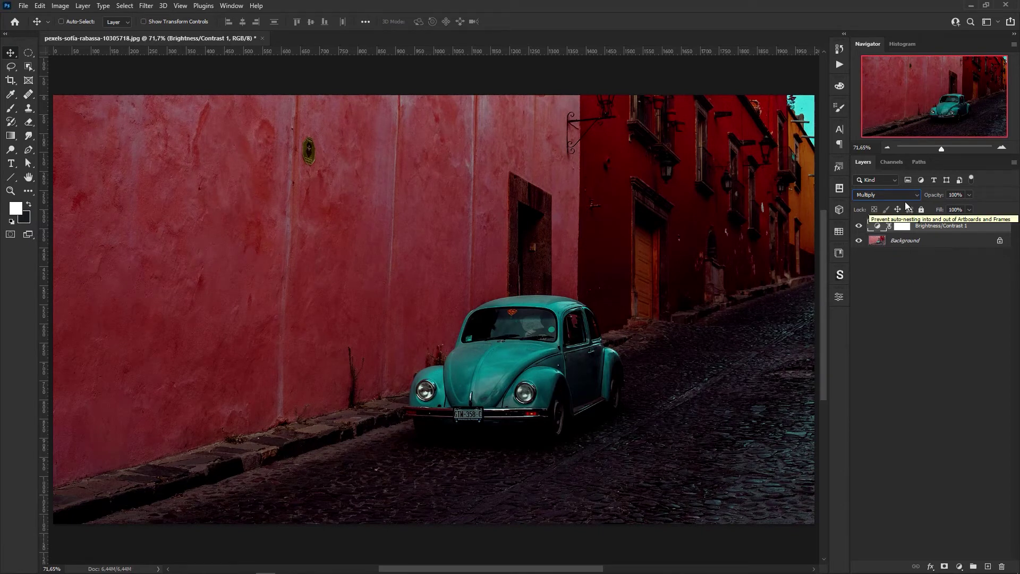
Set the Brightness/Contrast adjustment layer's blend mode to Soft Light.
left_click(920, 196)
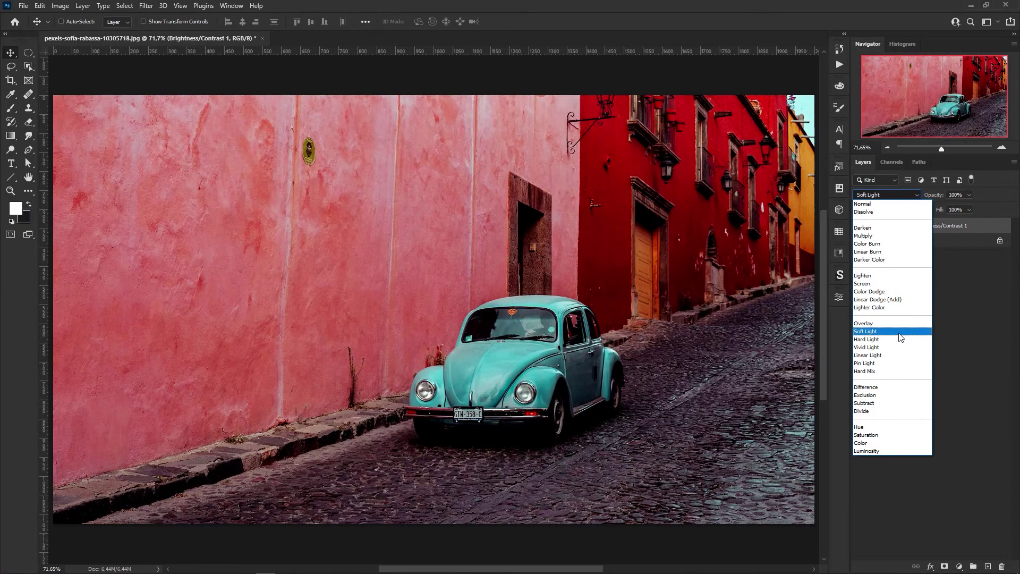
left_click(900, 332)
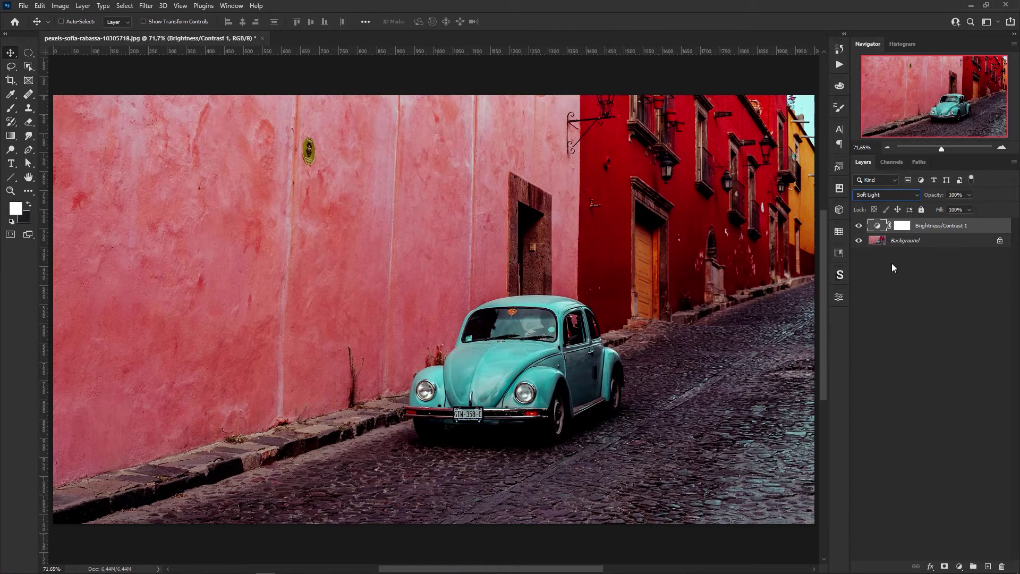
left_click(932, 240)
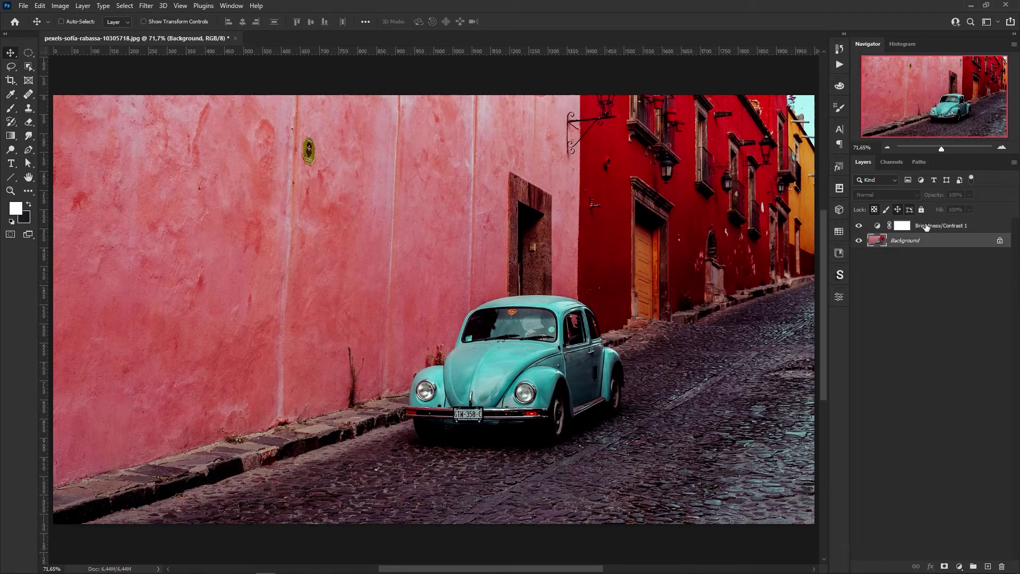
left_click(895, 225)
Hide the Brightness/Contrast layer and add a duplicate of the Background layer with the Soft Light blend mode.
left_click(859, 226)
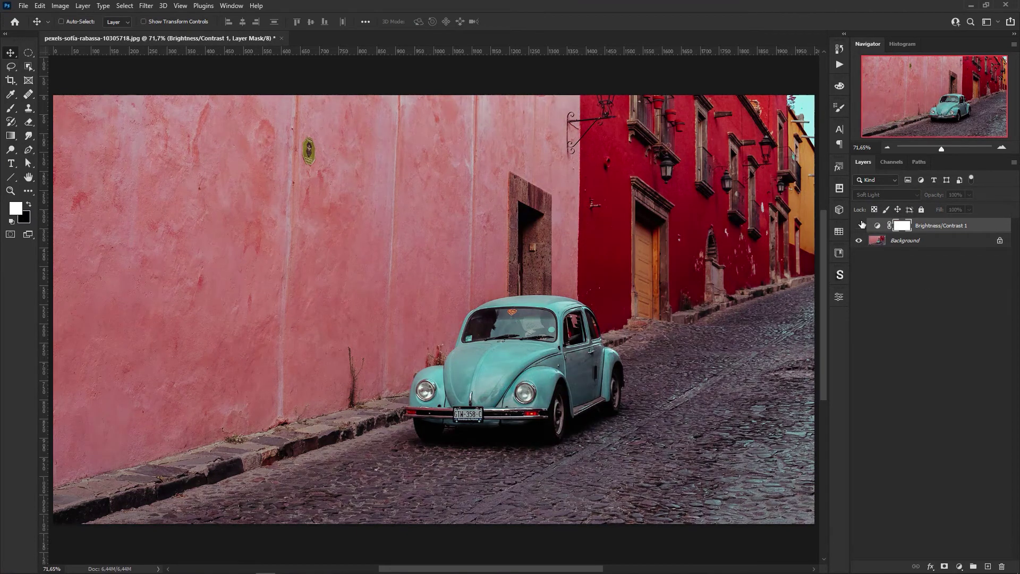
left_click(911, 243)
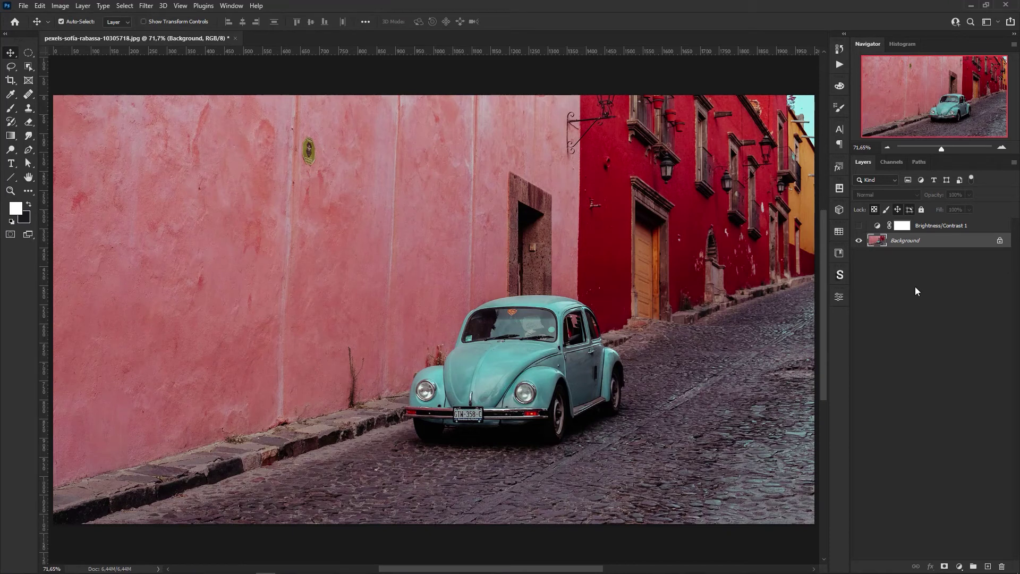
key("ctrl+j")
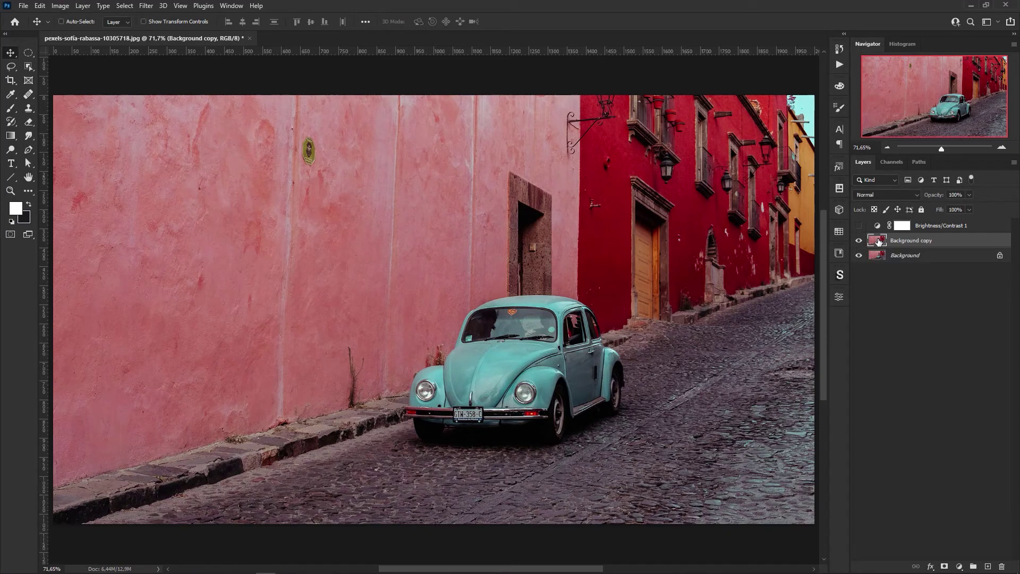
left_click(913, 195)
left_click(923, 332)
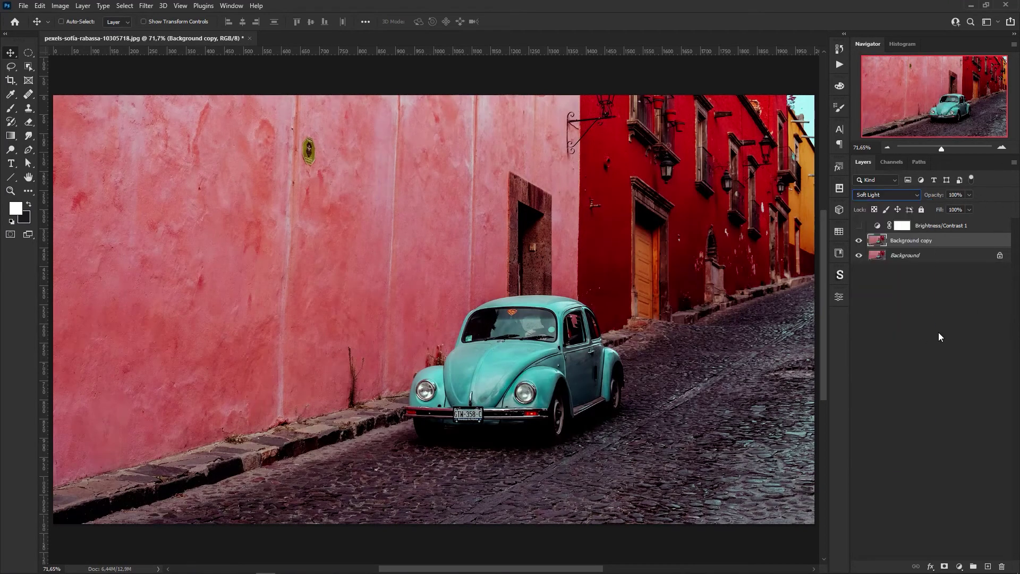
Compare the effects of the Background copy and the Brightness/Contrast layer by toggling their visibility.
left_click(859, 241)
left_click(859, 241)
left_click(859, 241)
left_click(859, 240)
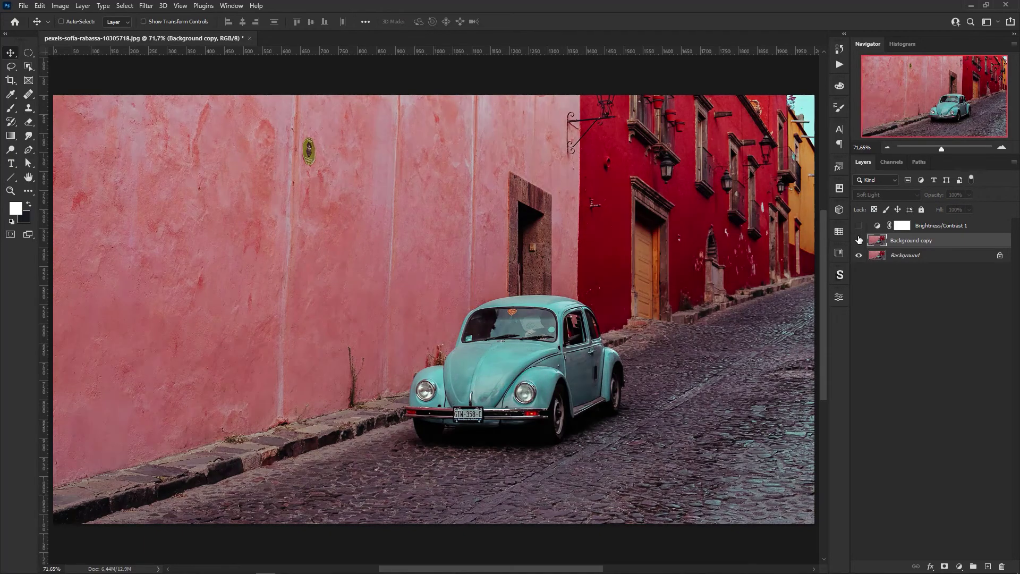
left_click(859, 240)
left_click(859, 240)
left_click(858, 228)
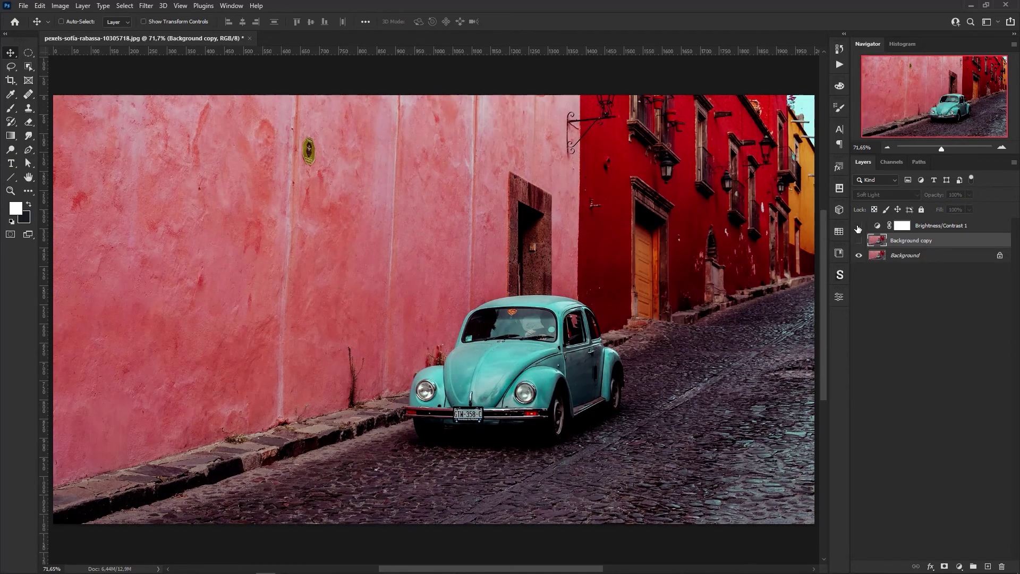
left_click(858, 229)
left_click(859, 241)
Delete the Background copy and make the Brightness/Contrast adjustment layer visible.
key("Delete")
left_click(859, 226)
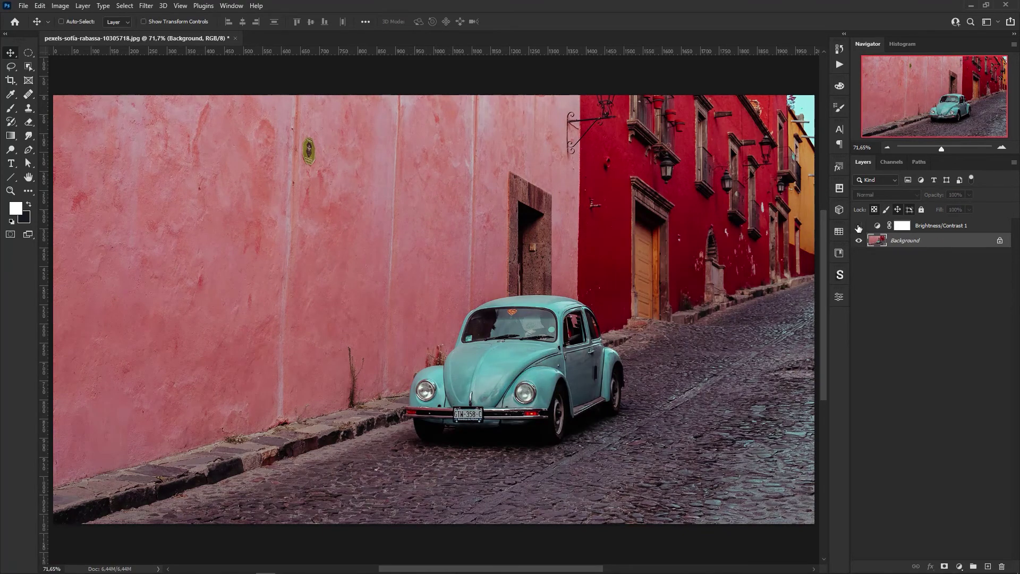
left_click(971, 225)
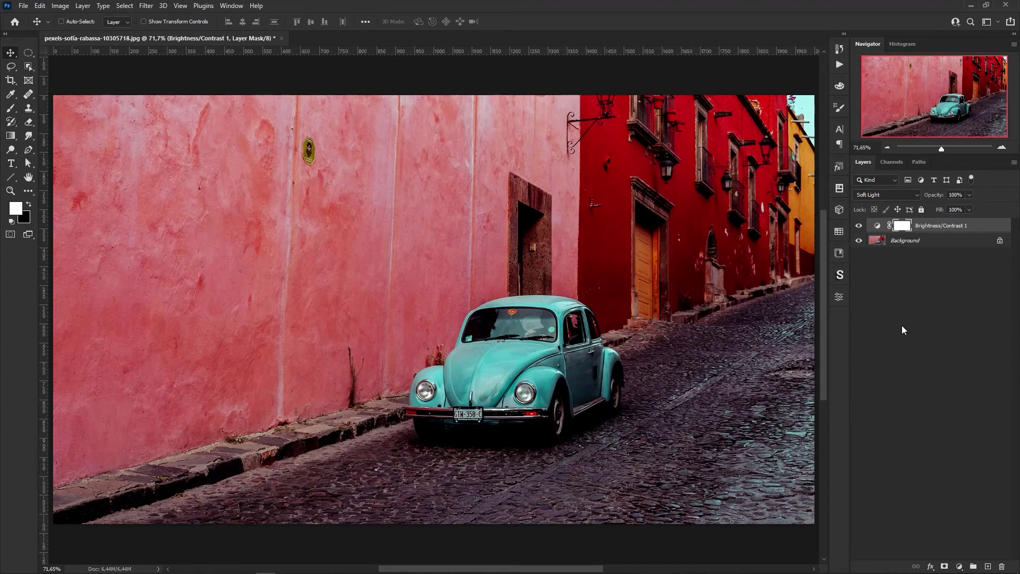
left_click(912, 246)
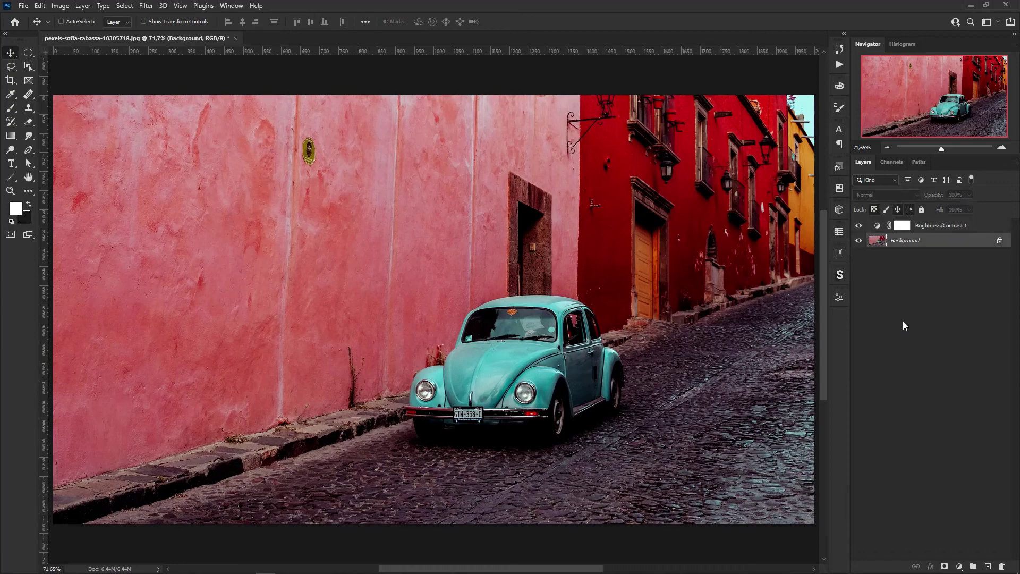